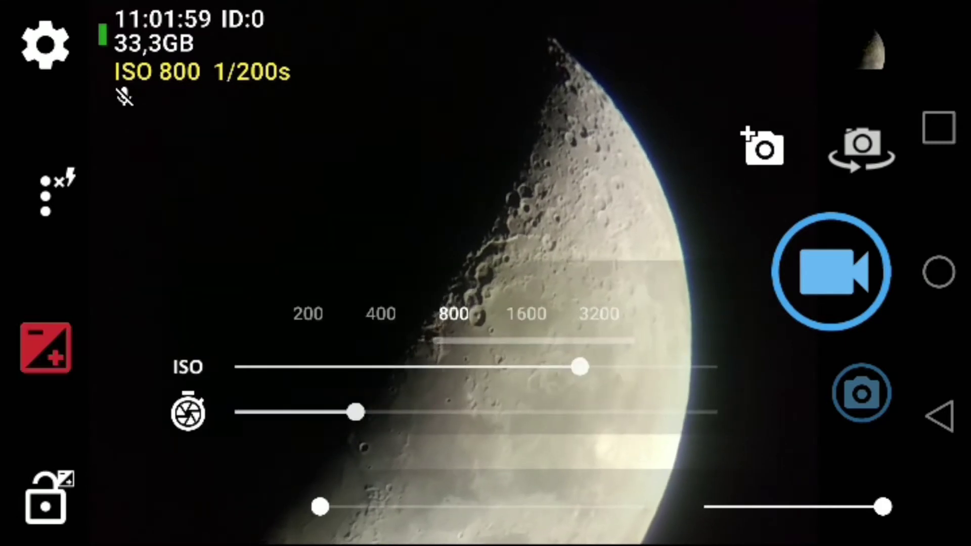
# Set the phone camera's ISO to 400 for the Moon shot and adjust the zoom
pyautogui.moveTo(580, 366); pyautogui.dragTo(472, 367)
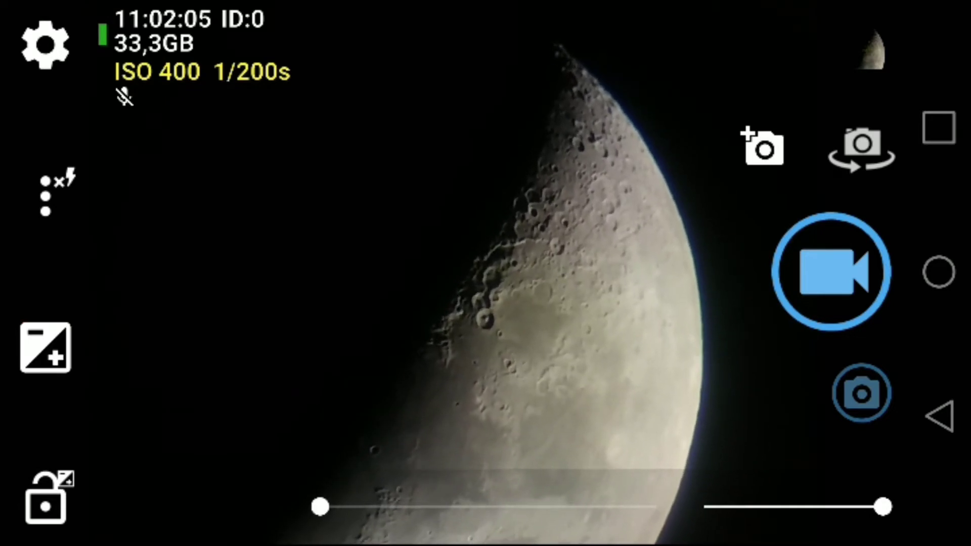
pyautogui.moveTo(882, 506); pyautogui.dragTo(802, 507)
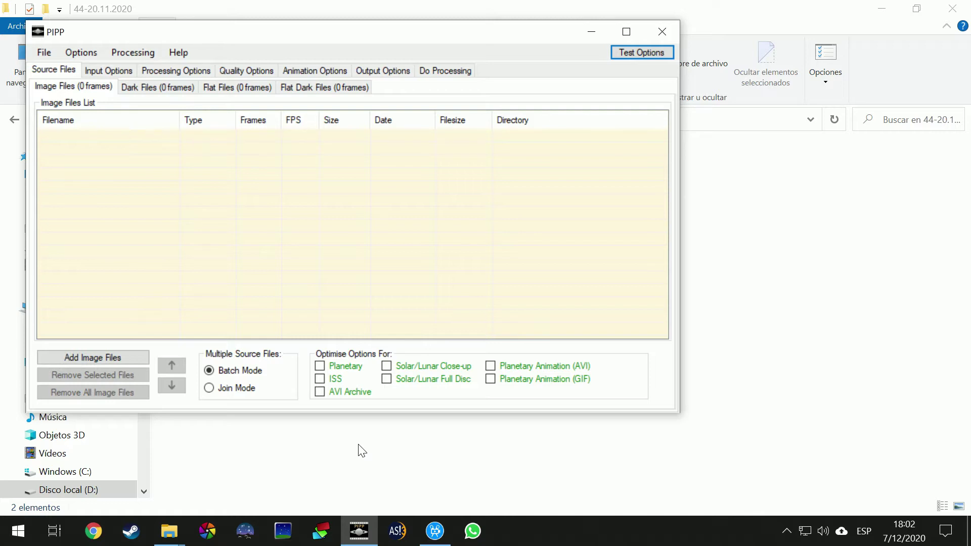
# In PIPP, load the two Moon videos VID_20201120_224405 and VID_20201120_225012 from the 44-20.11.2020 folder as image files
pyautogui.moveTo(314, 35); pyautogui.dragTo(568, 77)
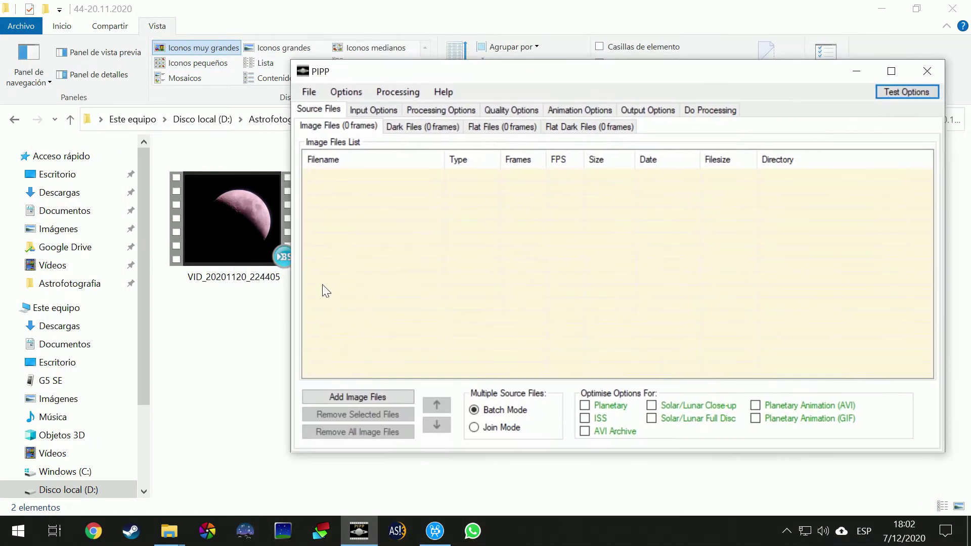
pyautogui.click(277, 358)
pyautogui.moveTo(494, 351); pyautogui.dragTo(451, 196)
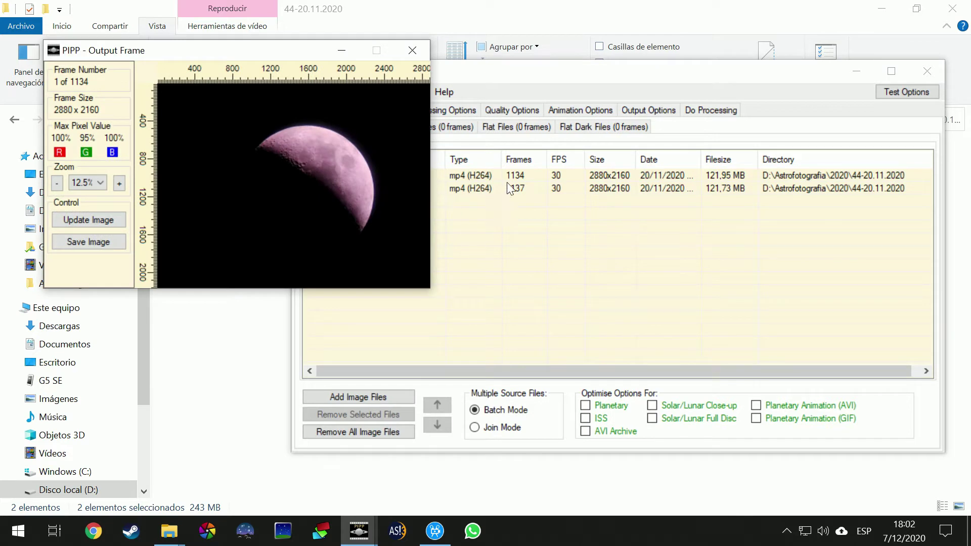
pyautogui.click(480, 72)
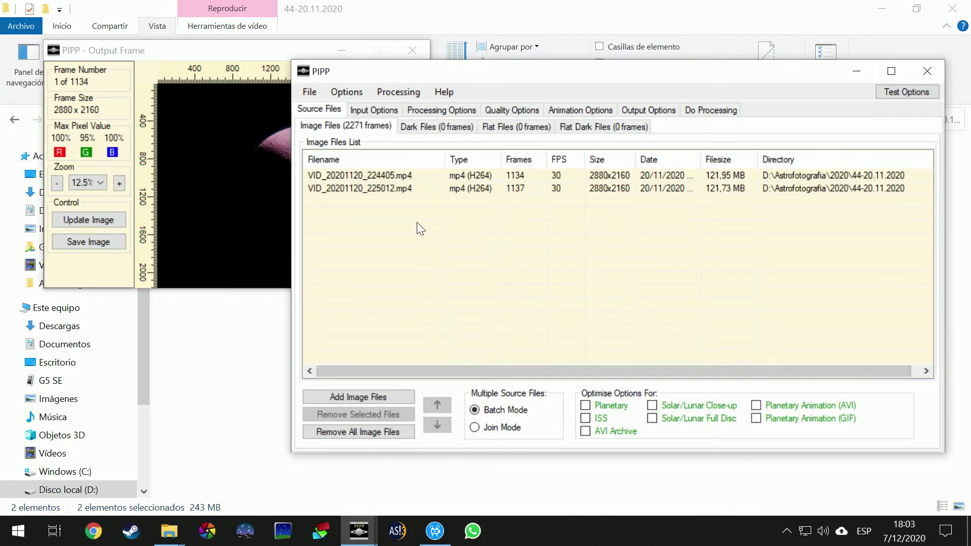
# Set frame stabilisation to Object/Planetary with object detection enabled, and test the automatic detection threshold
pyautogui.click(377, 111)
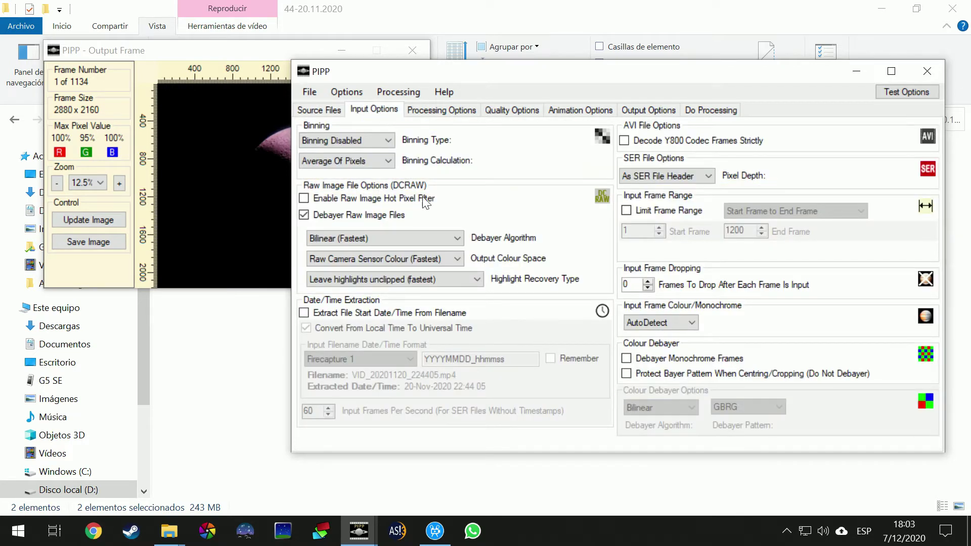
pyautogui.click(666, 371)
pyautogui.click(438, 108)
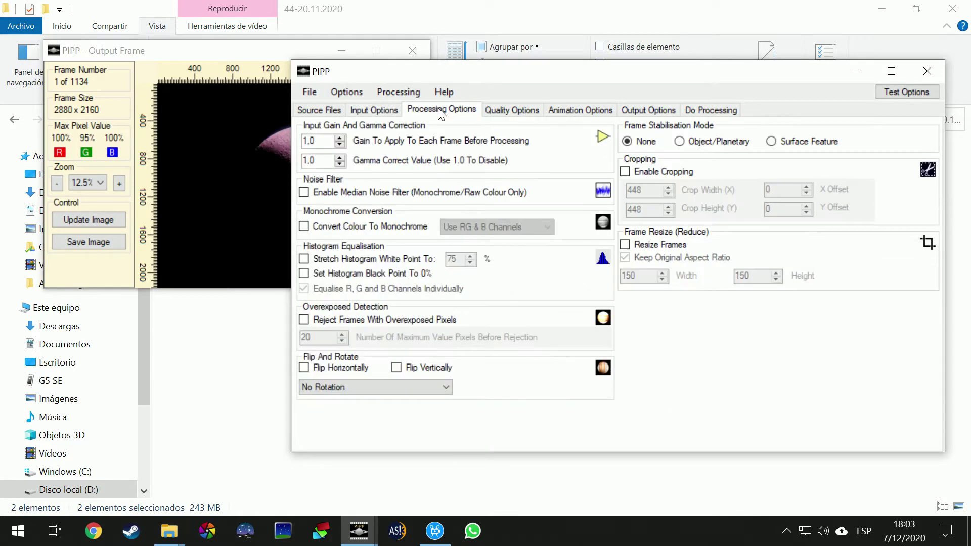
pyautogui.click(680, 141)
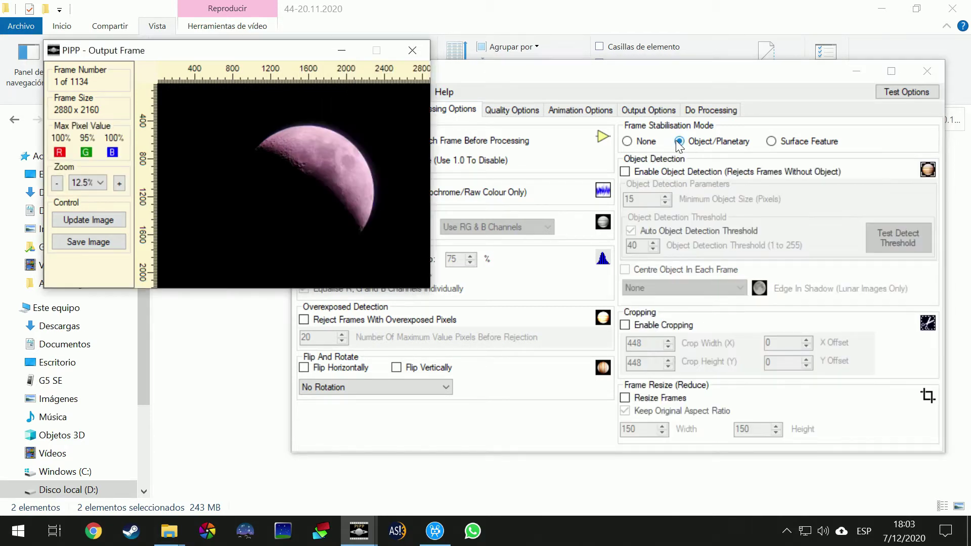
pyautogui.click(651, 175)
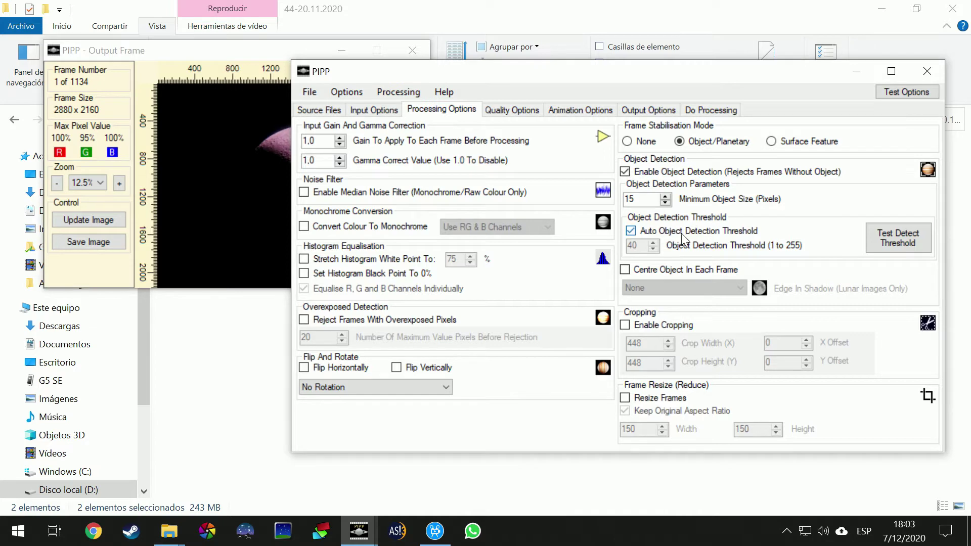
pyautogui.click(890, 240)
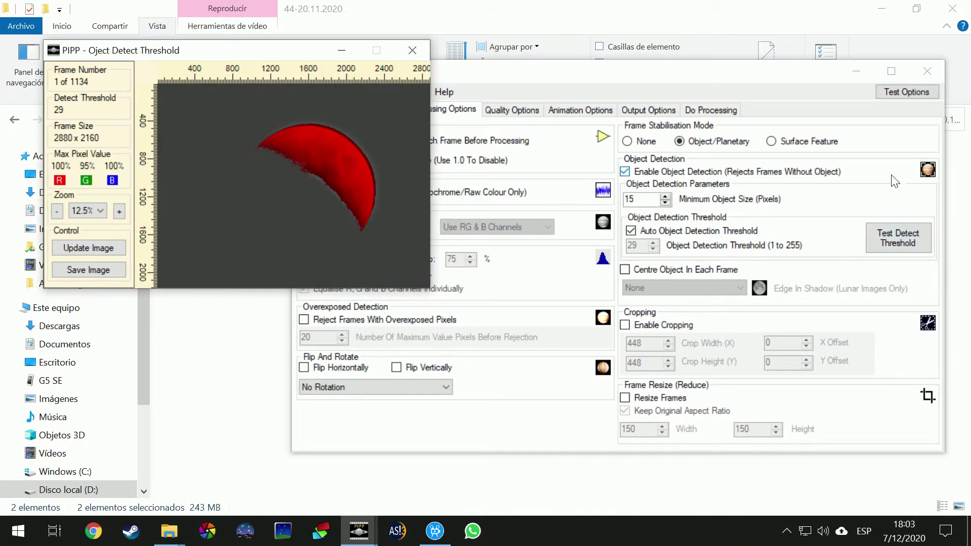
pyautogui.click(797, 210)
# Enable centring of the object in each frame and preview the result with a test run
pyautogui.click(655, 272)
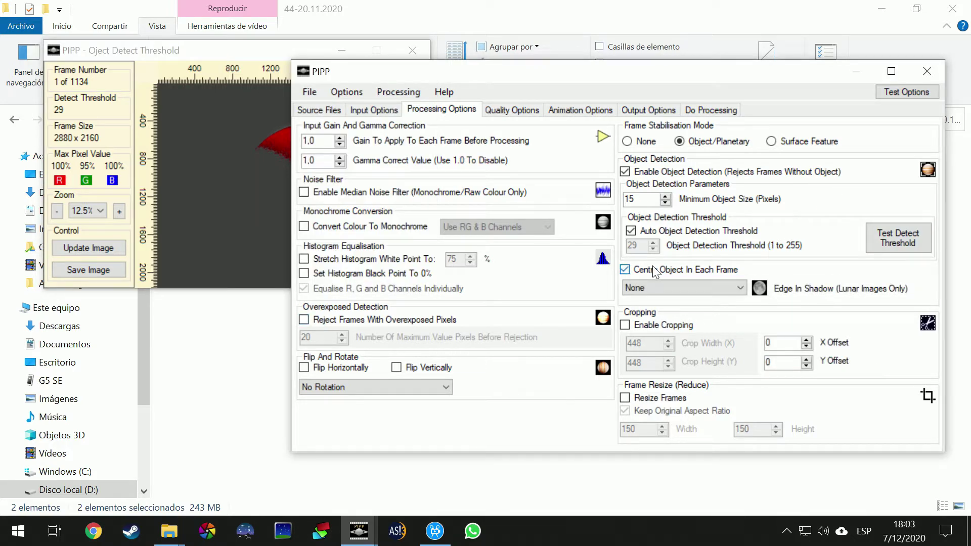
pyautogui.click(901, 94)
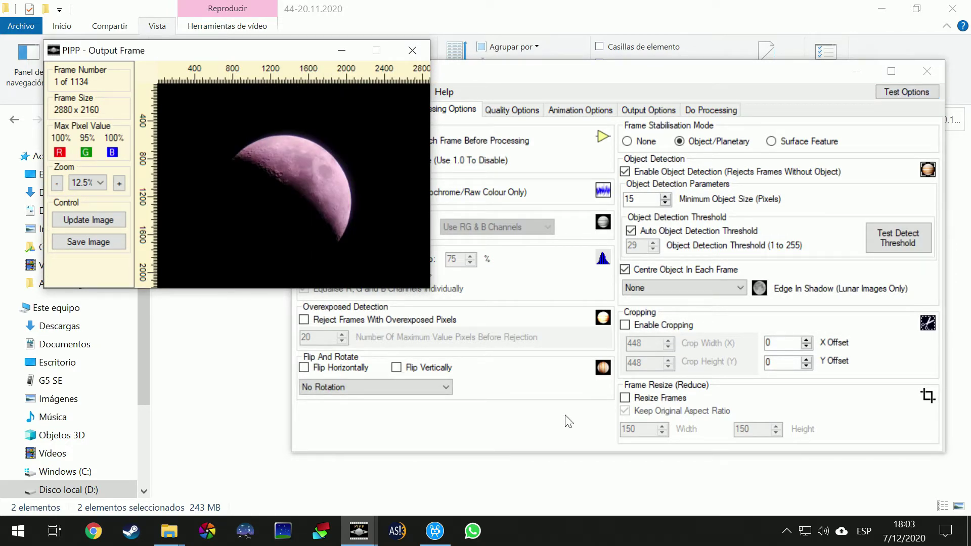
pyautogui.click(523, 429)
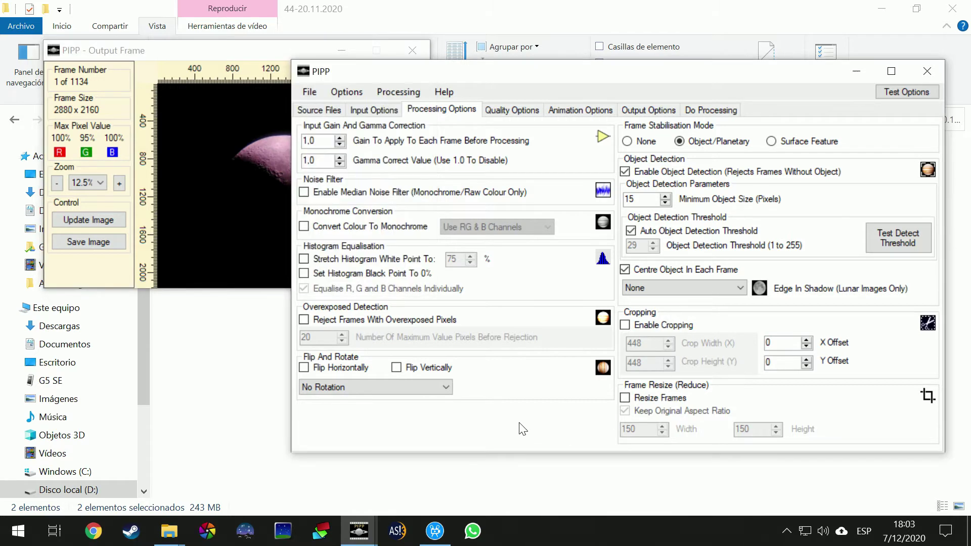
# Enable quality estimation and turn off keeping only the best quality frames
pyautogui.click(513, 110)
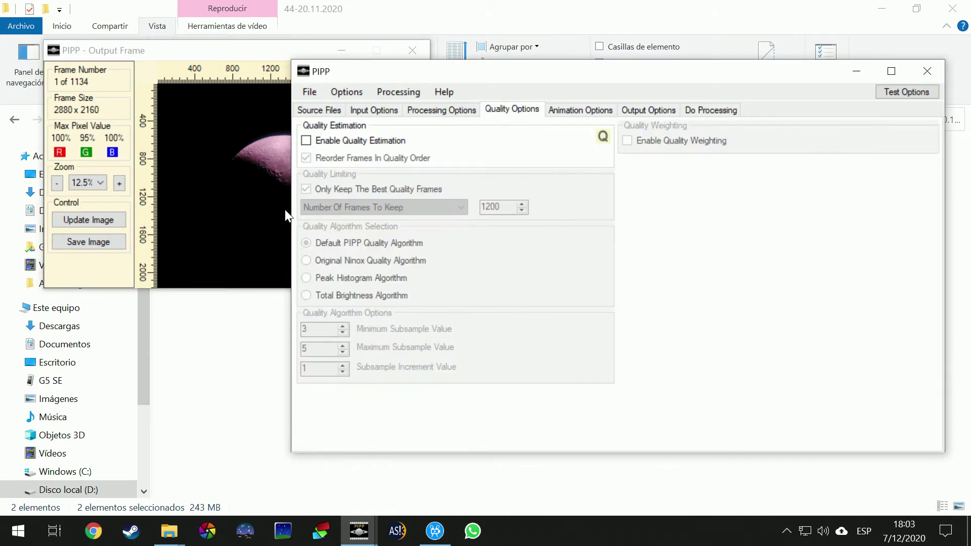
pyautogui.click(371, 140)
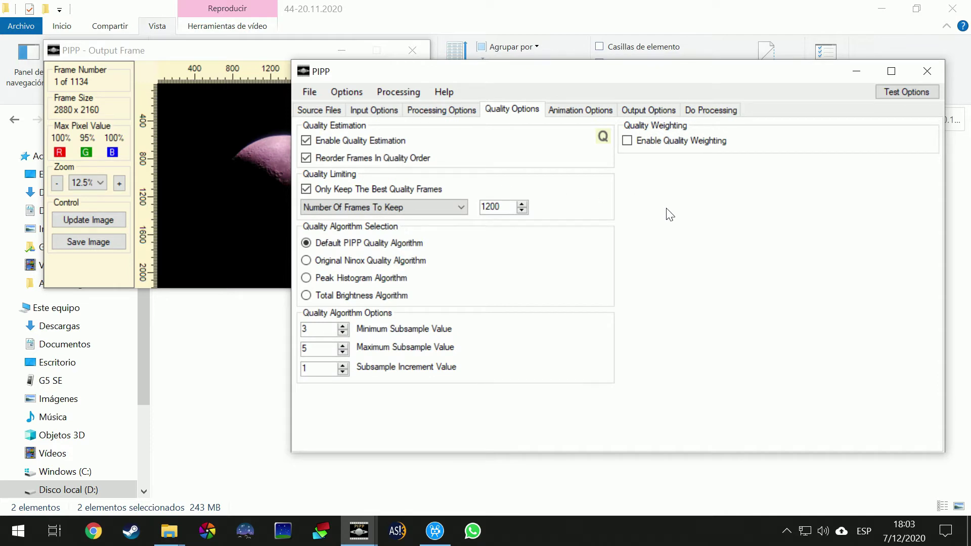
pyautogui.click(407, 189)
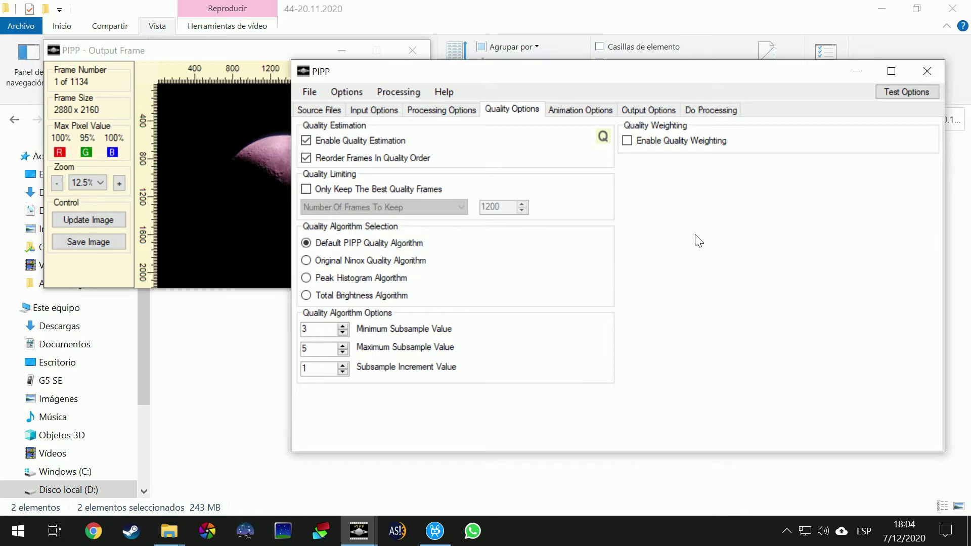
# Lower the minimum and maximum subsample values of the quality algorithm
pyautogui.click(344, 332)
pyautogui.click(342, 352)
pyautogui.click(343, 352)
pyautogui.click(342, 352)
# Check that the output format is AVI and start processing the videos
pyautogui.click(657, 109)
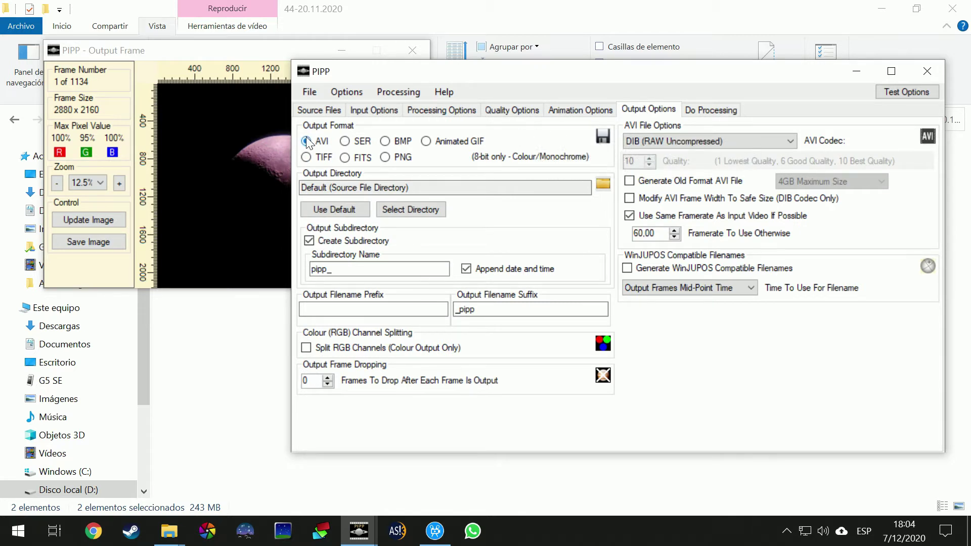
pyautogui.click(710, 113)
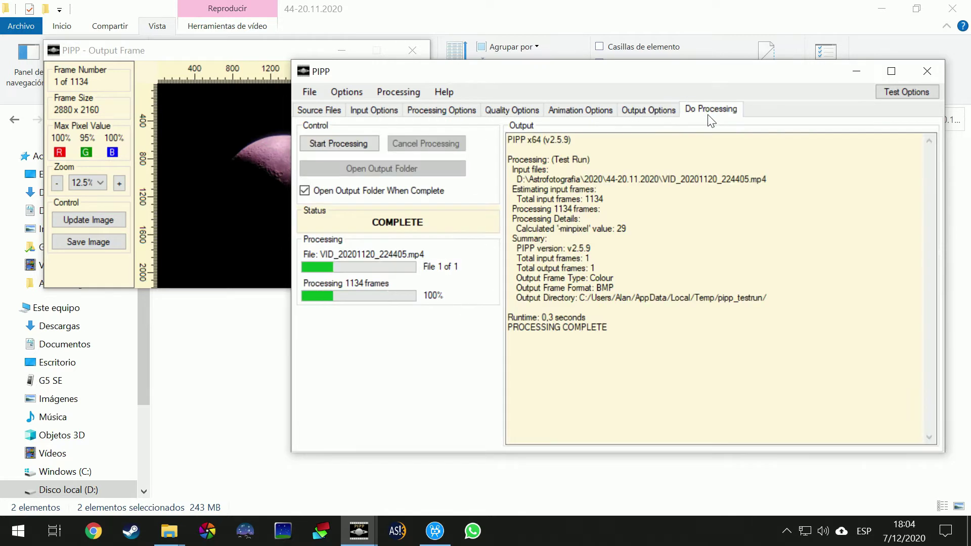
pyautogui.click(335, 144)
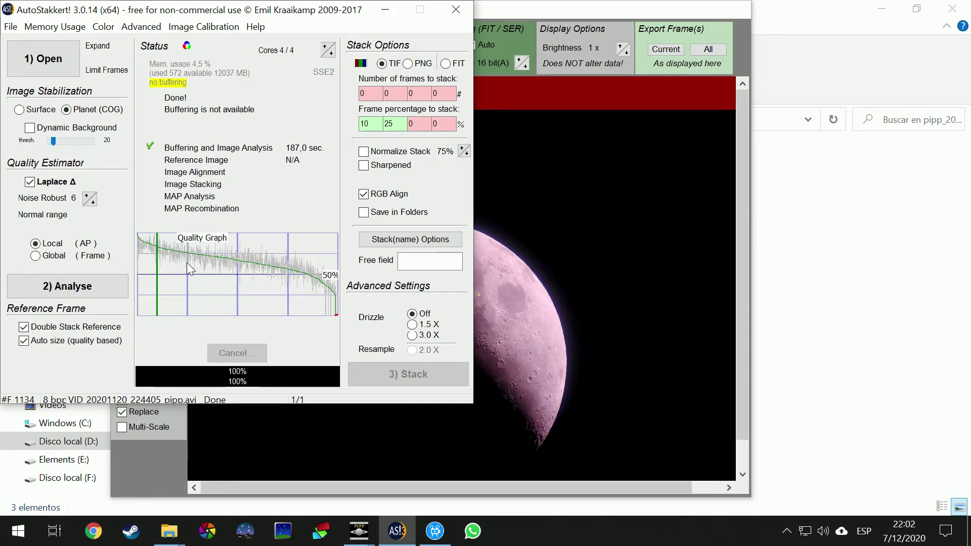
# In AutoStakkert, place an automatic alignment point grid of size 128 over the Moon and stack 10% and 25% of the frames
pyautogui.moveTo(191, 259)
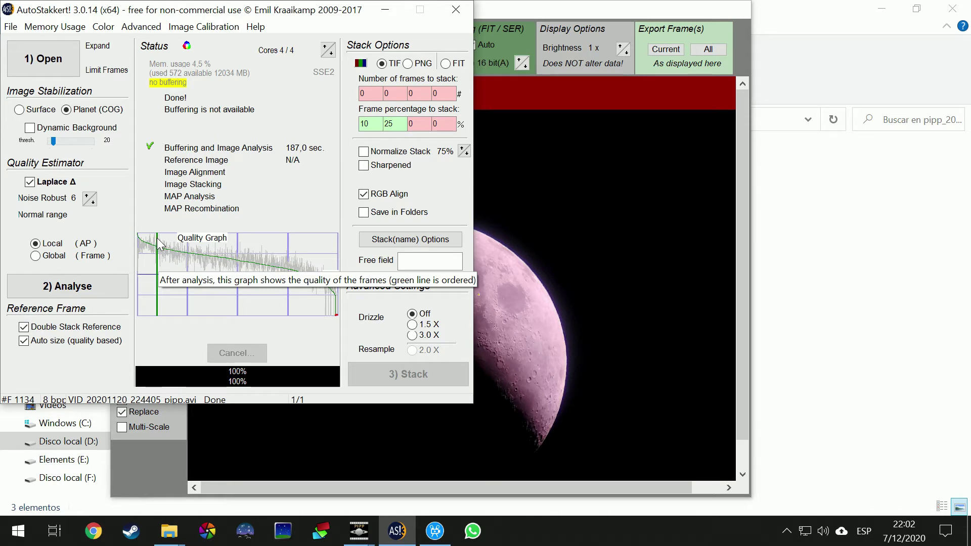
pyautogui.click(394, 123)
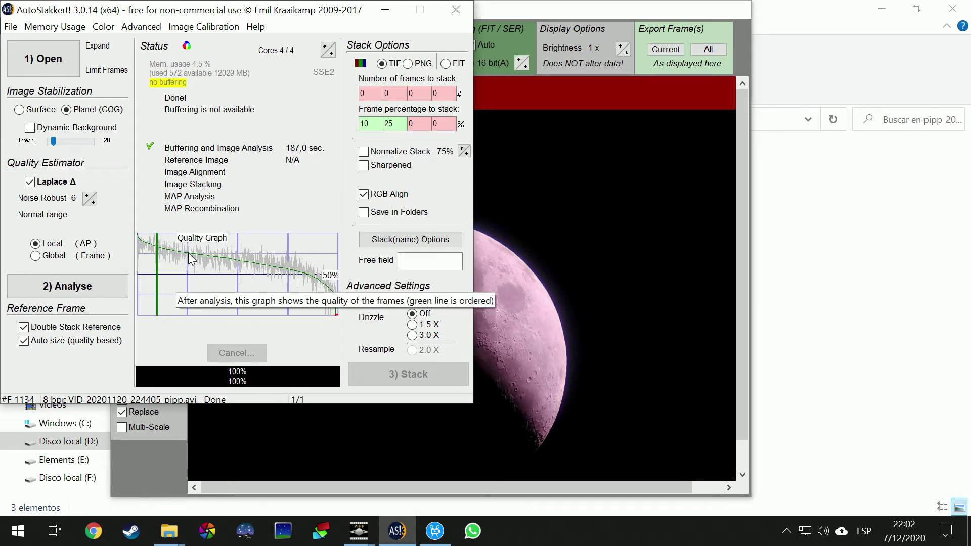
pyautogui.click(512, 14)
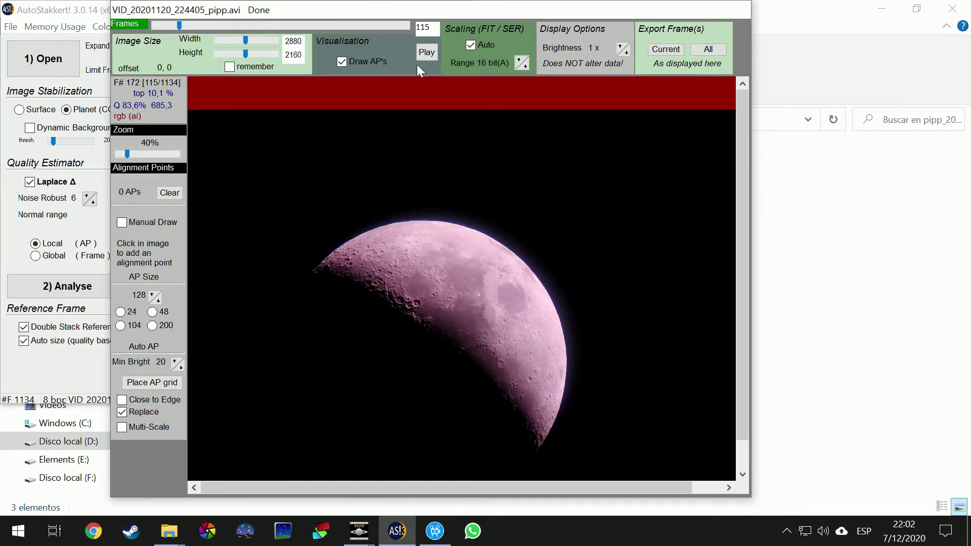
pyautogui.click(128, 385)
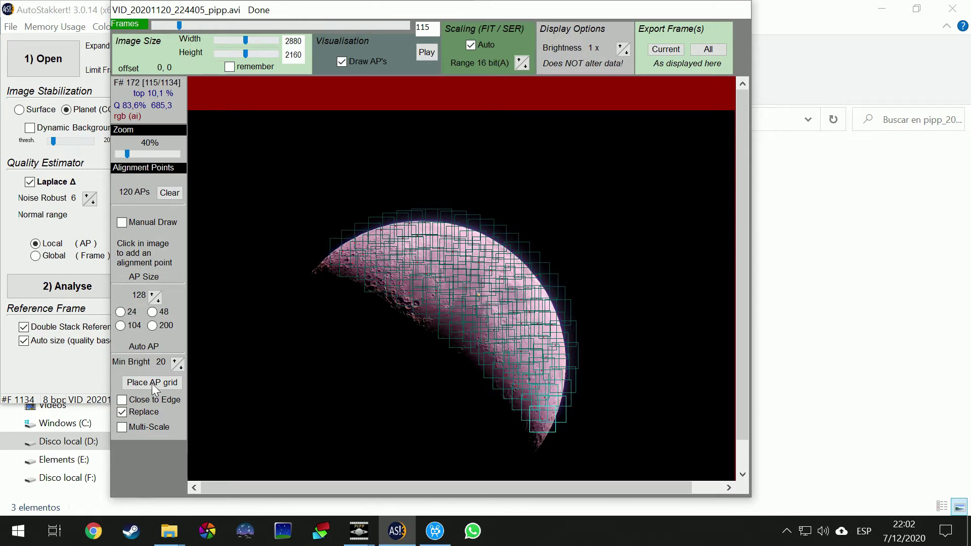
pyautogui.click(44, 377)
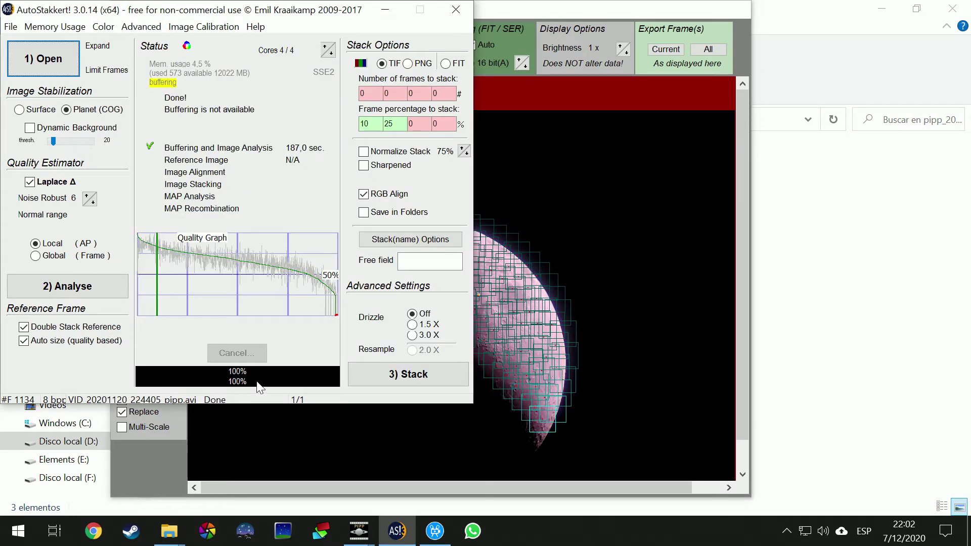
pyautogui.click(392, 377)
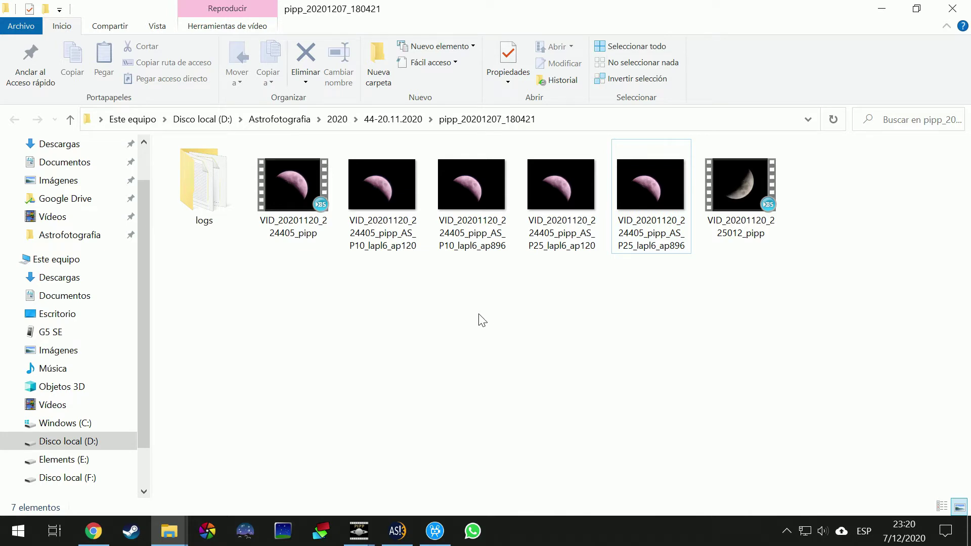
# In the pipp_20201207_180421 folder, open the stacked image VID_20201120_224405_pipp_AS_P10_lapl6_ap120 in the image viewer
pyautogui.click(379, 230)
pyautogui.click(549, 219)
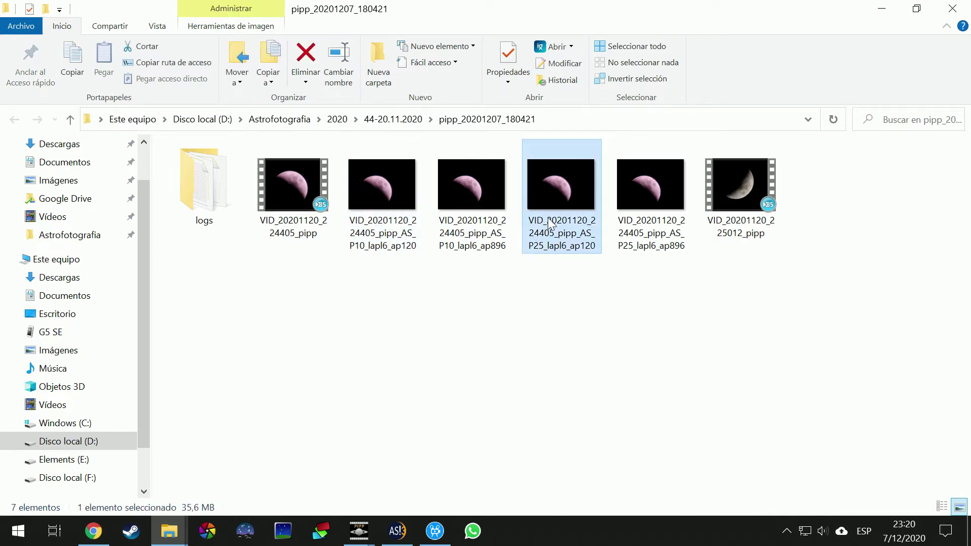
pyautogui.press('Left')
pyautogui.press('Left')
pyautogui.press('Right')
pyautogui.press('Right')
pyautogui.doubleClick(382, 198)
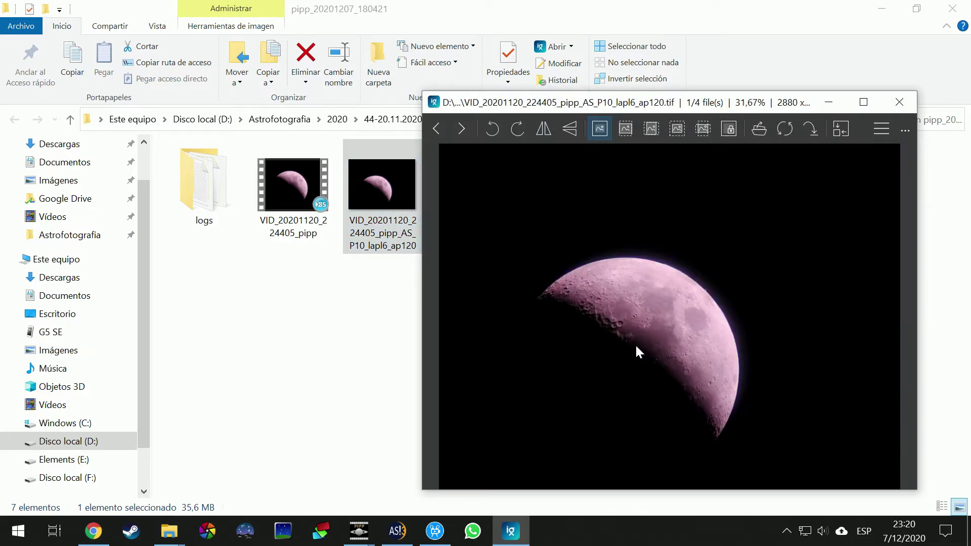
# Examine the craters along the Moon's terminator in the 10% stack at up to 300% magnification
pyautogui.scroll(5, 635, 344)
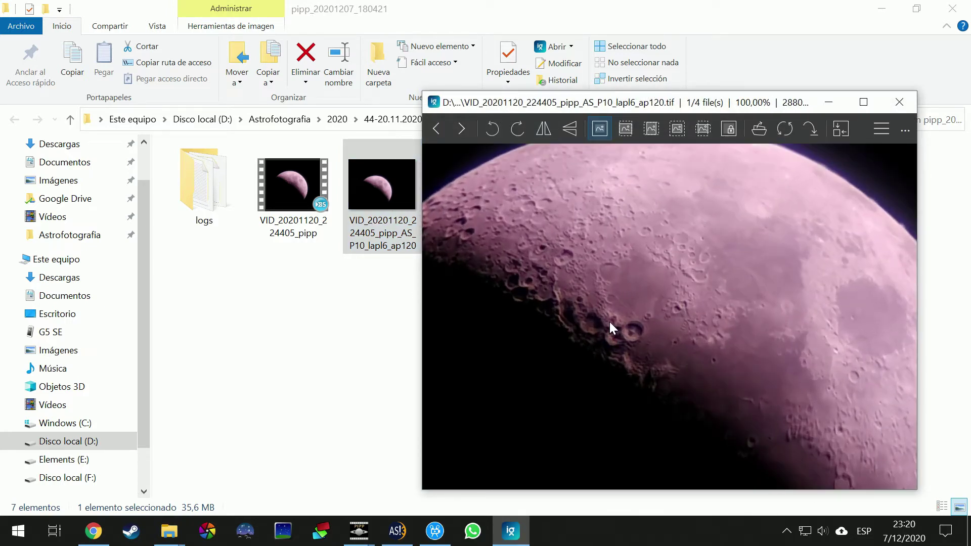
pyautogui.scroll(3, 610, 323)
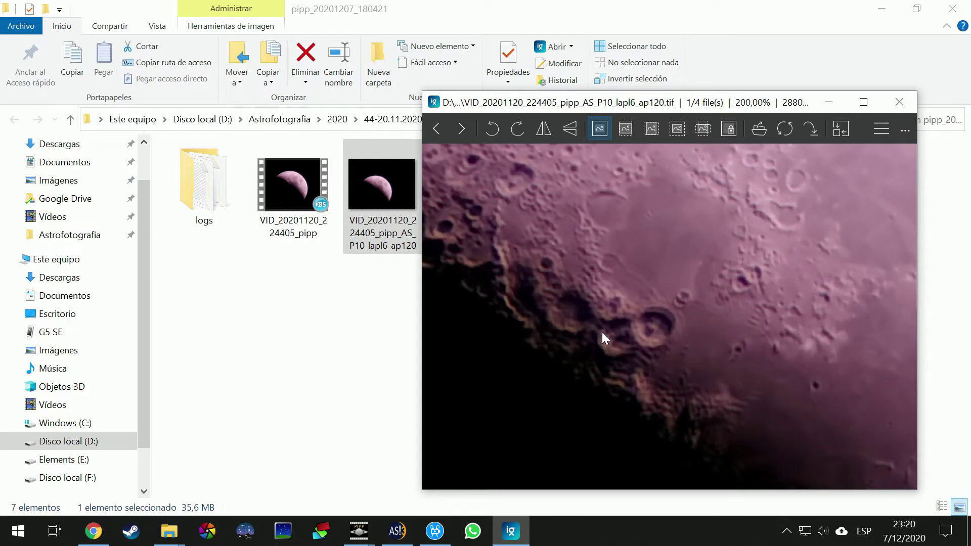
pyautogui.scroll(-2, 612, 303)
pyautogui.scroll(3, 624, 286)
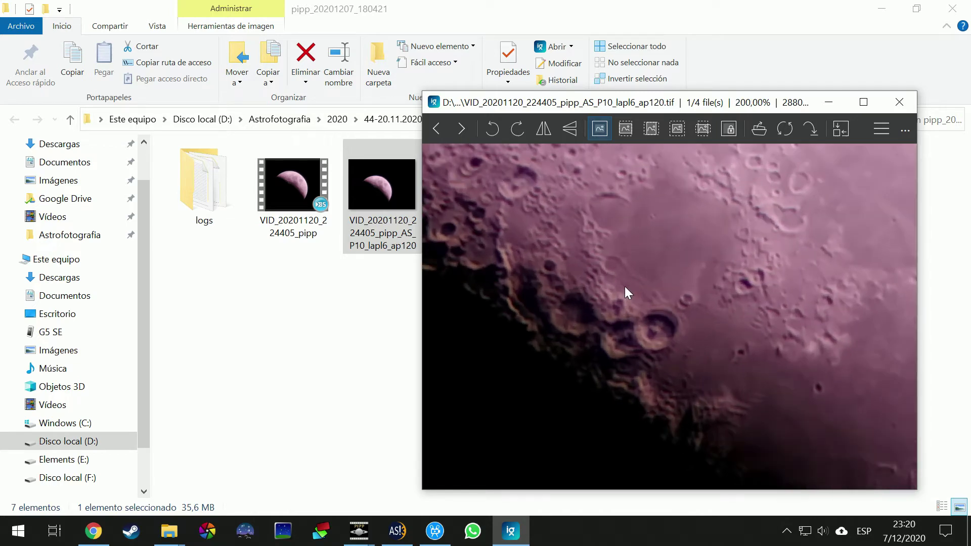
pyautogui.scroll(1, 624, 286)
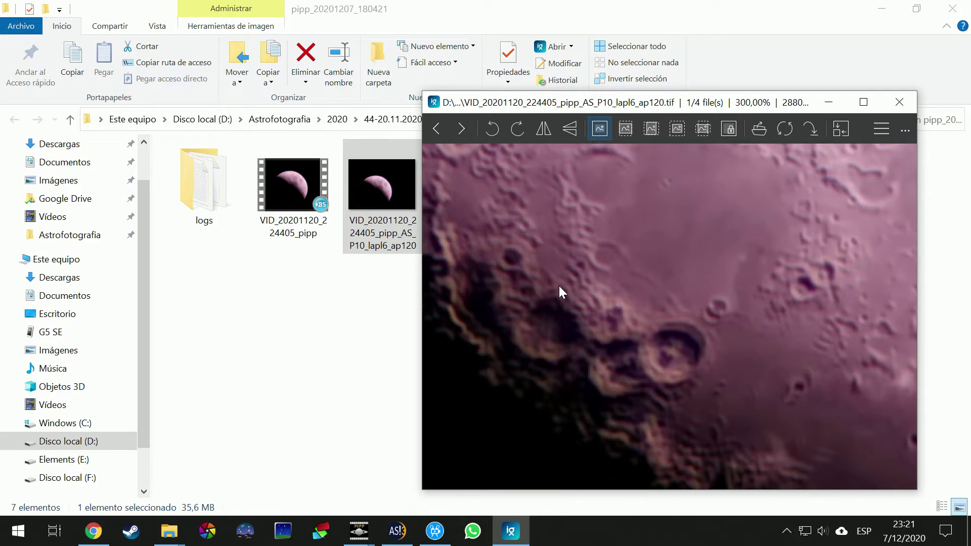
pyautogui.scroll(-4, 560, 286)
pyautogui.moveTo(530, 263); pyautogui.dragTo(646, 310)
pyautogui.moveTo(737, 365); pyautogui.dragTo(659, 299)
pyautogui.moveTo(839, 414); pyautogui.dragTo(685, 328)
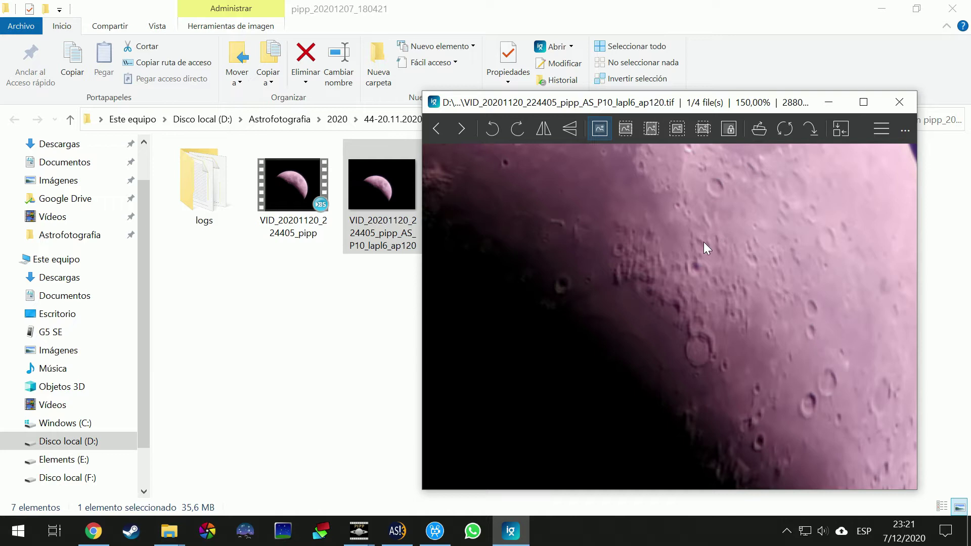
pyautogui.moveTo(555, 263); pyautogui.dragTo(693, 372)
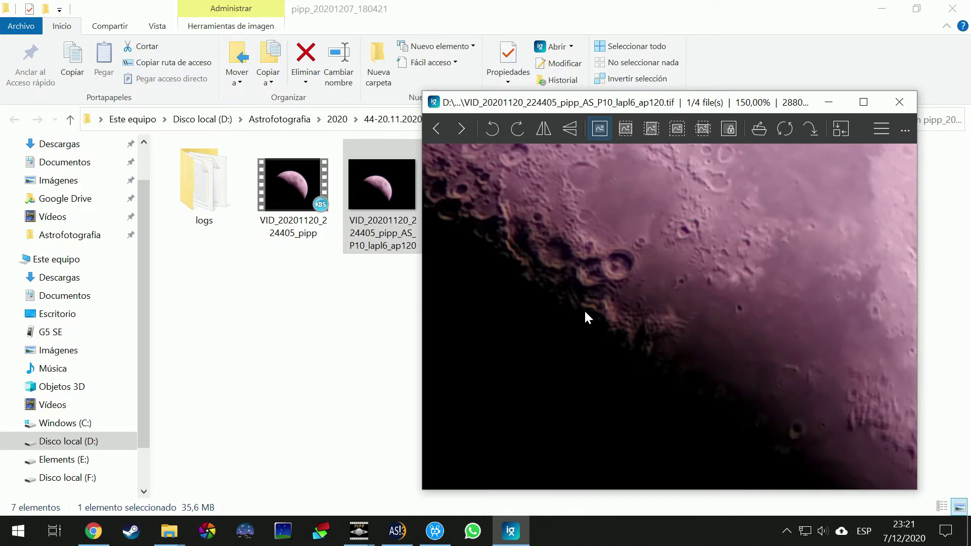
pyautogui.moveTo(512, 246); pyautogui.dragTo(610, 284)
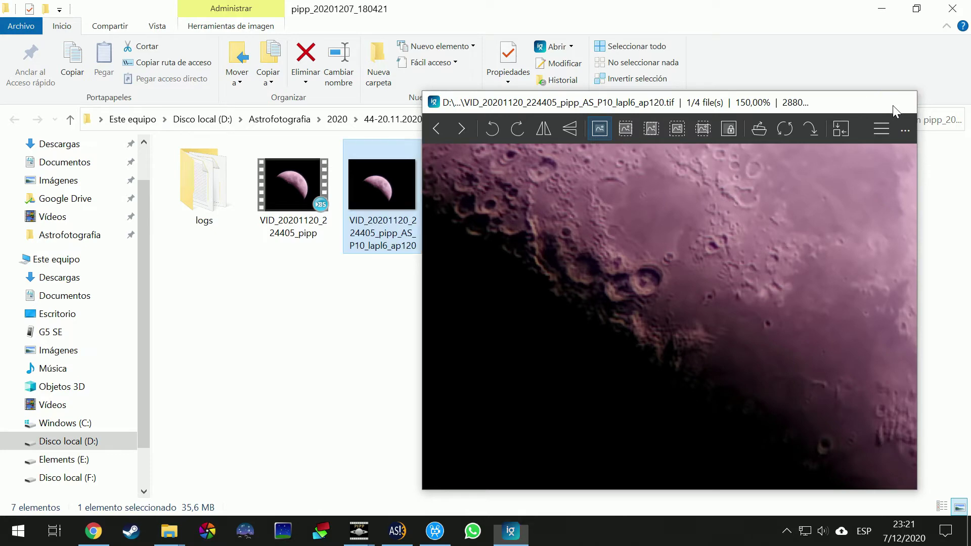
# Examine the craters along the Moon's terminator in VID_20201120_224405_pipp_AS_P25_lapl6_ap120 at 150% magnification, and close the viewer
pyautogui.press('Escape')
pyautogui.doubleClick(548, 210)
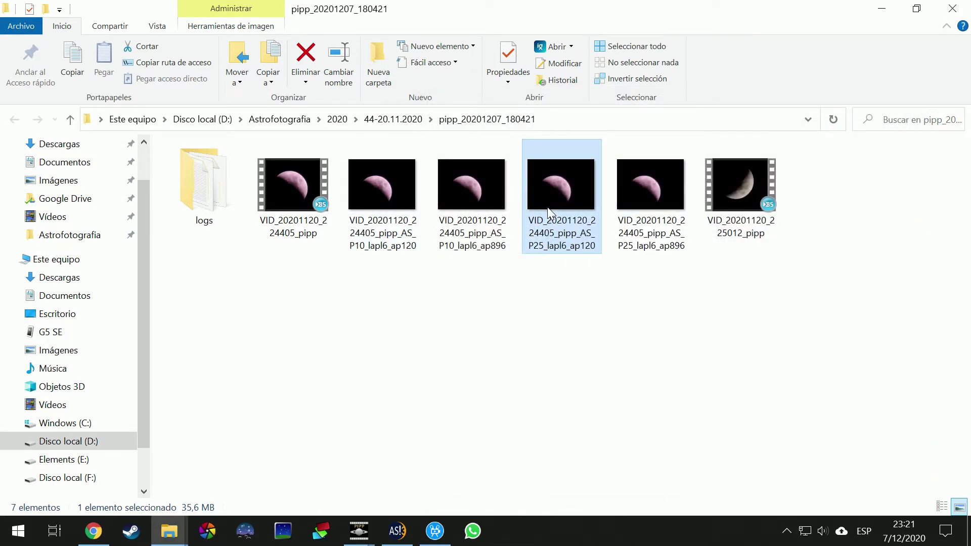
pyautogui.scroll(5, 602, 324)
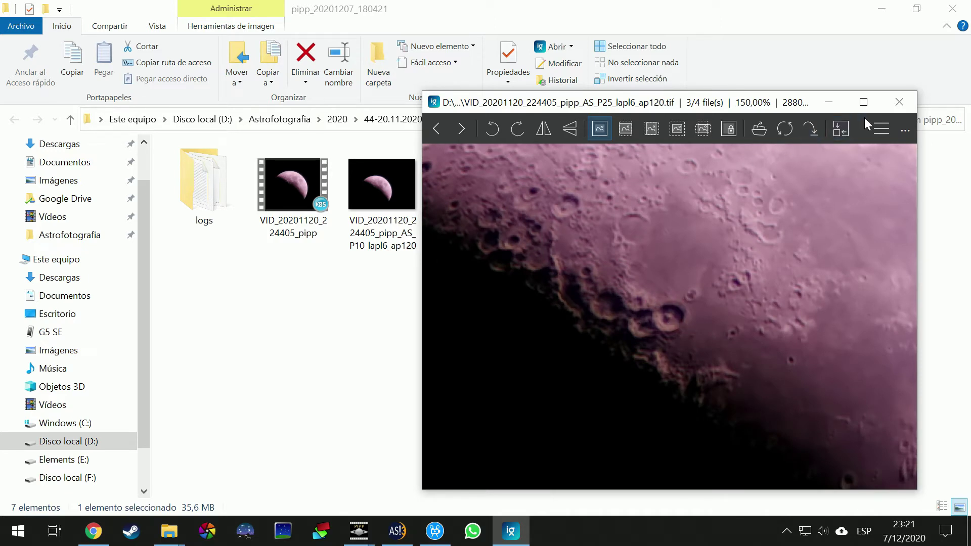
pyautogui.click(898, 103)
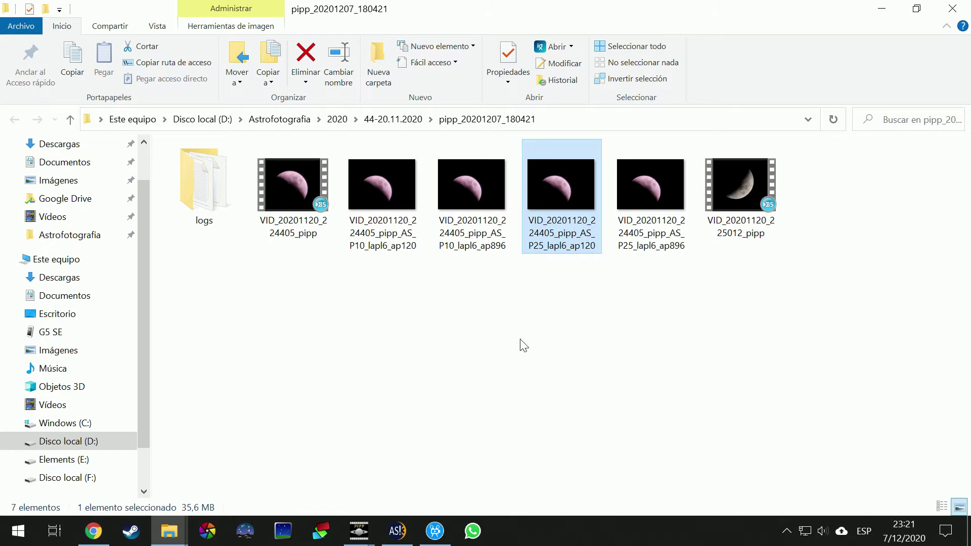
# Review the size 48 alignment point grid in AutoStakkert and locate the two ap896 stacks in the pipp_20201207_180421 folder
pyautogui.click(400, 527)
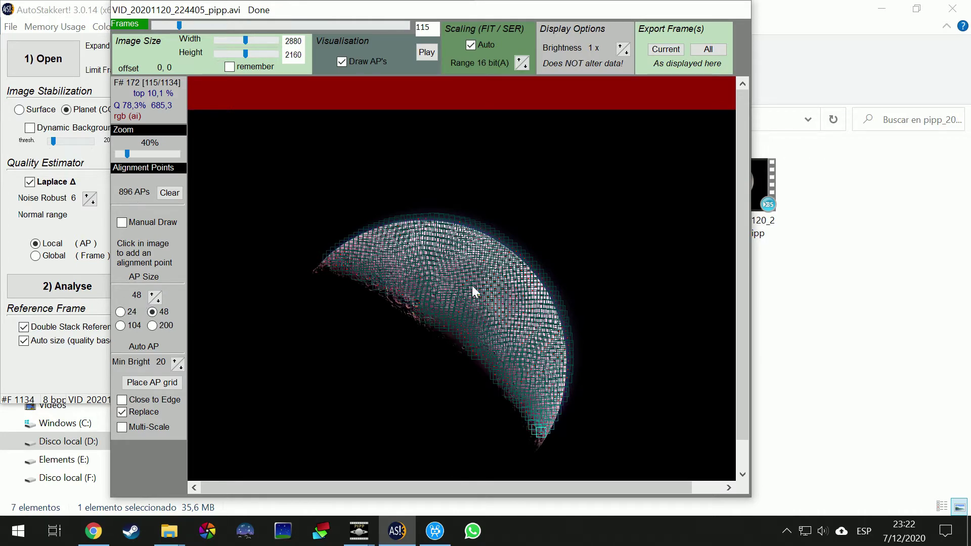
pyautogui.click(835, 342)
pyautogui.click(471, 218)
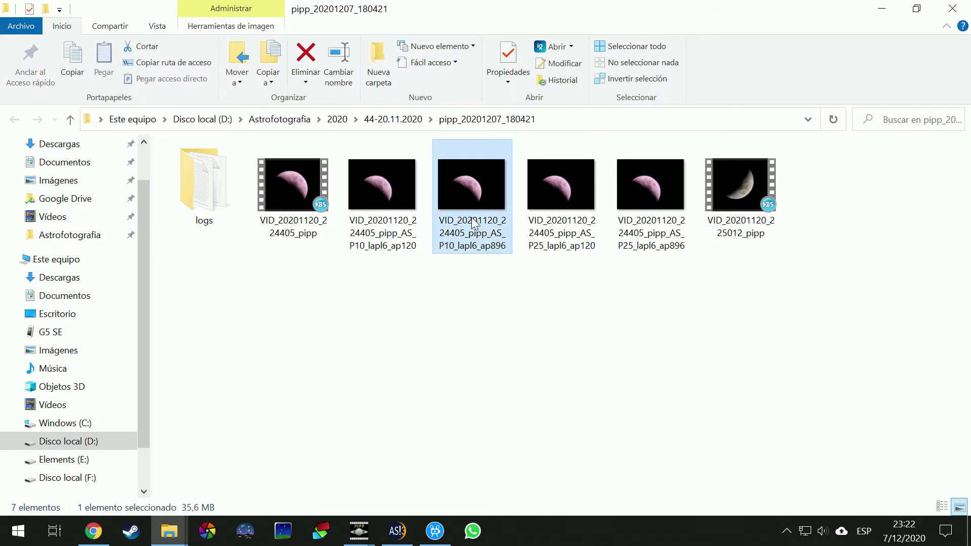
pyautogui.click(637, 223)
pyautogui.click(591, 308)
pyautogui.click(480, 246)
pyautogui.click(645, 223)
pyautogui.click(538, 287)
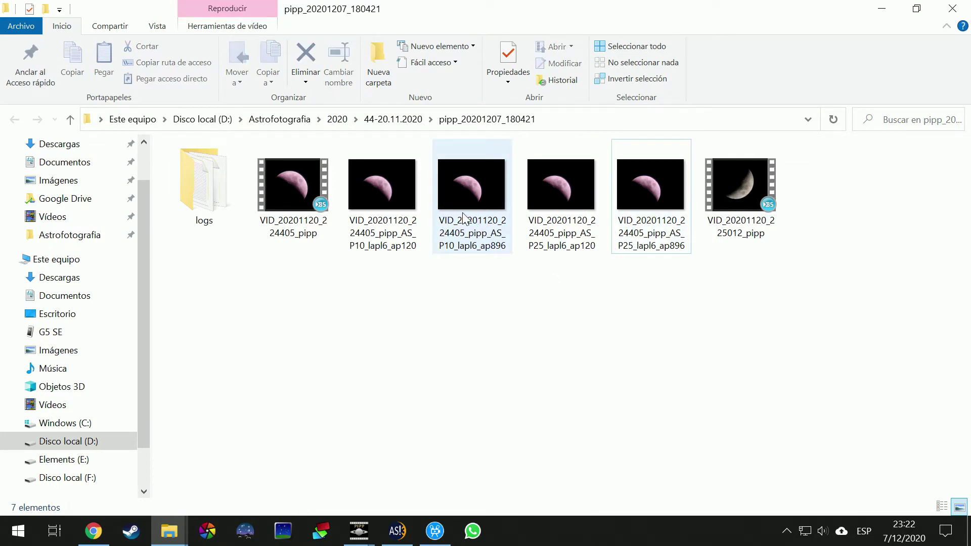
# Open VID_20201120_224405_pipp_AS_P10_lapl6_ap896 in the image viewer and inspect the terminator craters at 90% magnification
pyautogui.doubleClick(463, 215)
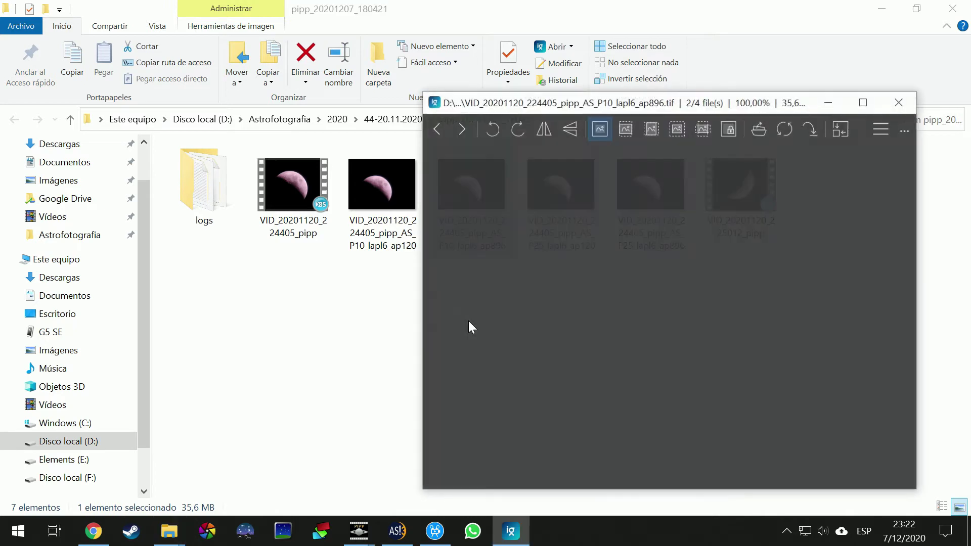
pyautogui.scroll(5, 594, 317)
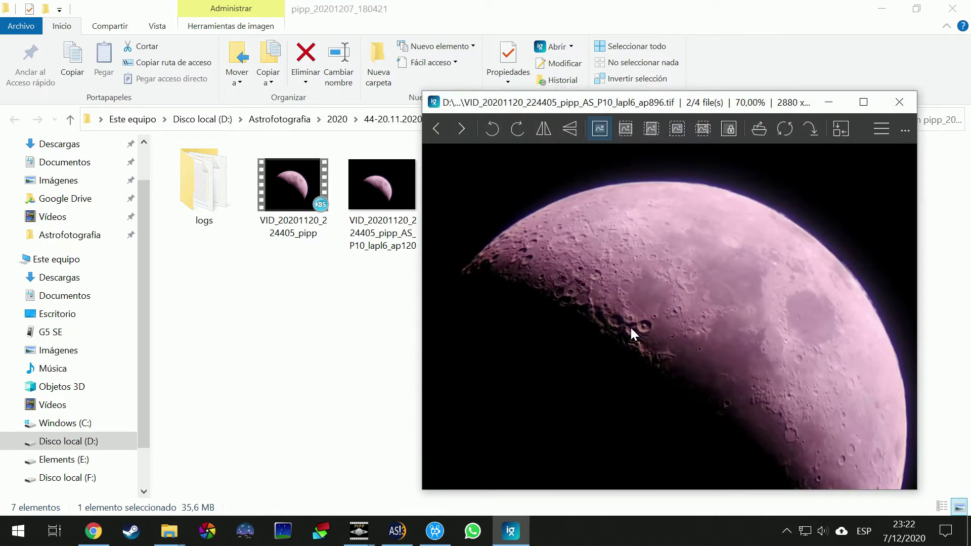
pyautogui.scroll(1, 627, 335)
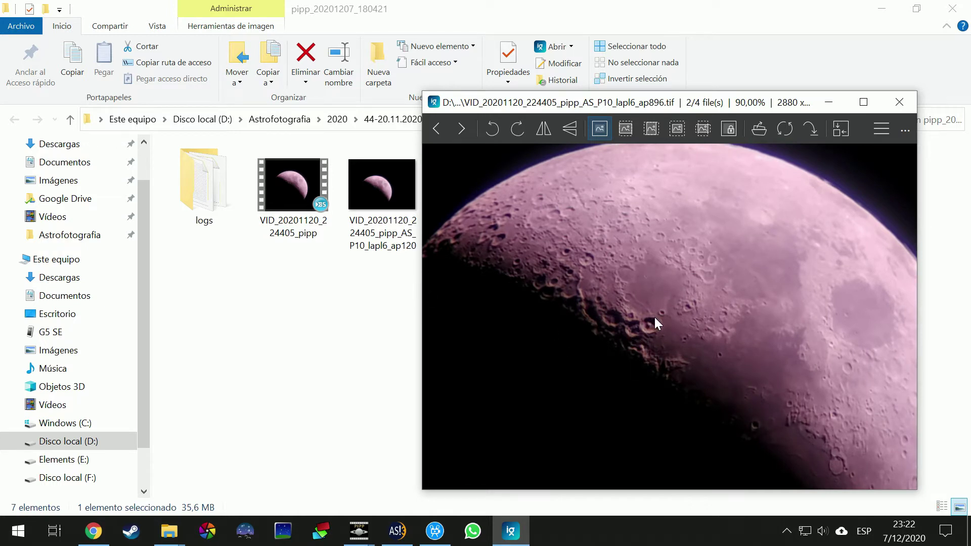
# Open VID_20201120_224405_pipp_AS_P25_lapl6_ap896 in a second viewer window and inspect the terminator craters at 200% magnification
pyautogui.click(363, 277)
pyautogui.doubleClick(641, 227)
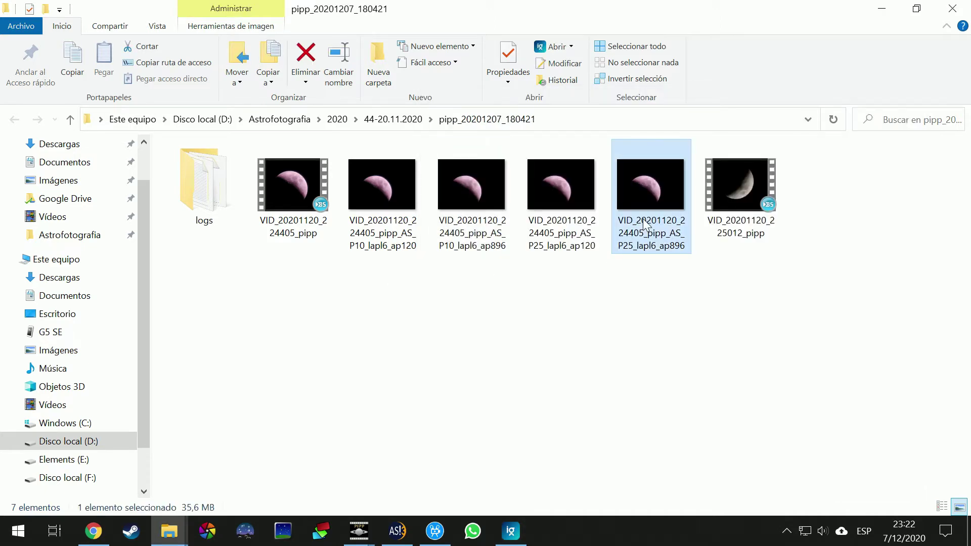
pyautogui.scroll(5, 625, 337)
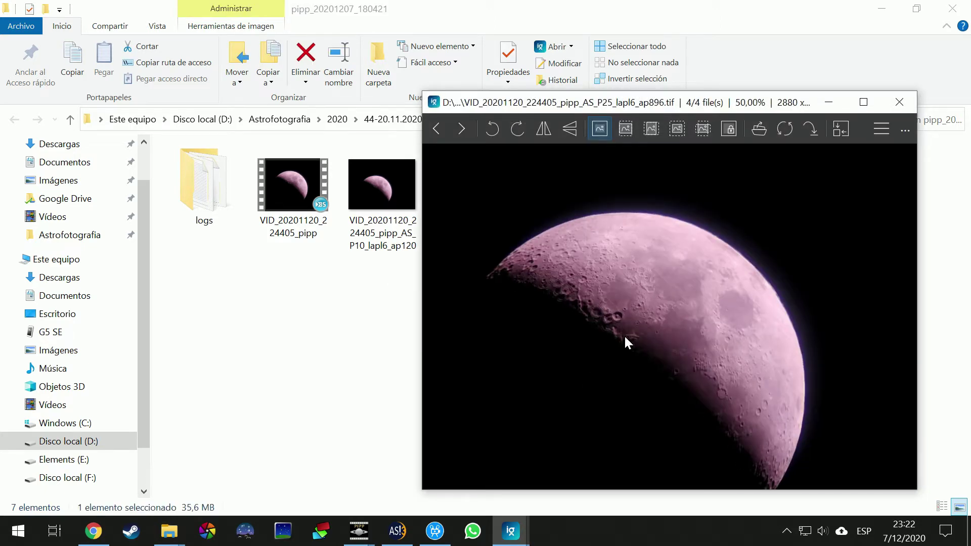
pyautogui.scroll(4, 625, 335)
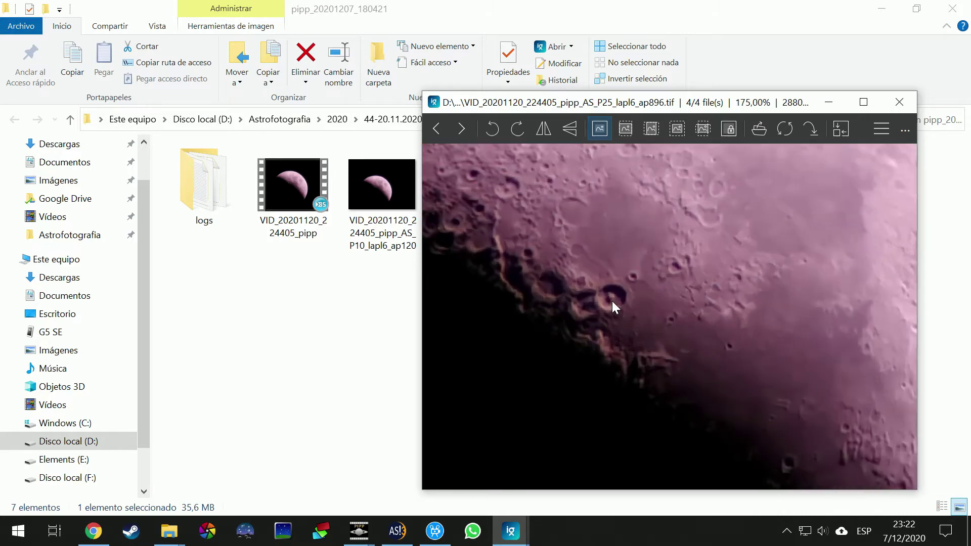
pyautogui.moveTo(571, 301); pyautogui.dragTo(595, 326)
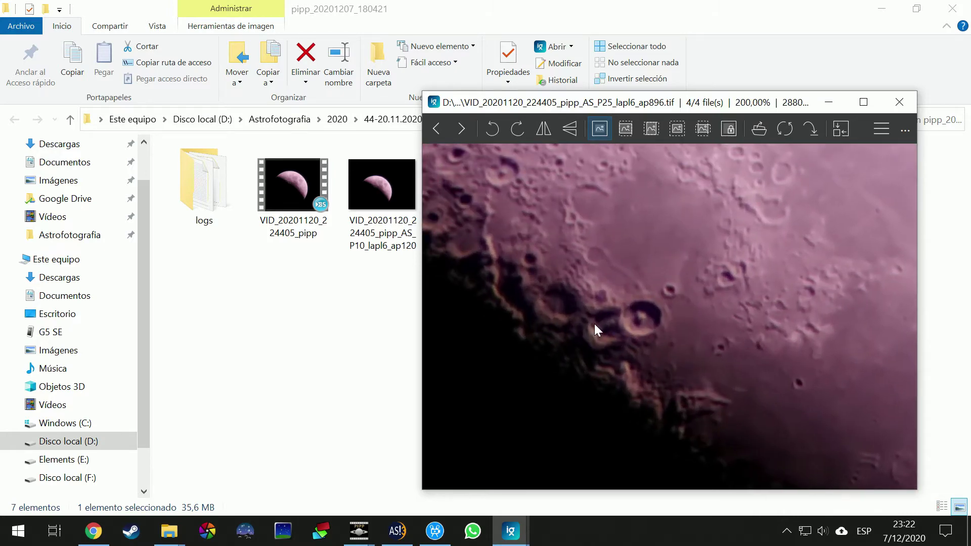
# Arrange the 10% and 25% ap896 stacks side by side, with the 10% stack also at 200% magnification
pyautogui.moveTo(510, 531)
pyautogui.click(472, 461)
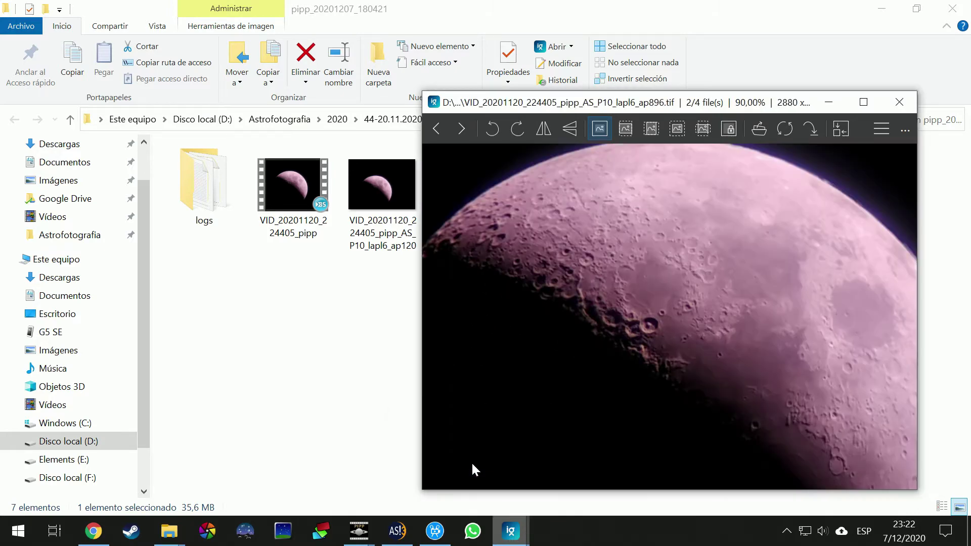
pyautogui.moveTo(664, 103); pyautogui.dragTo(354, 95)
pyautogui.scroll(4, 315, 312)
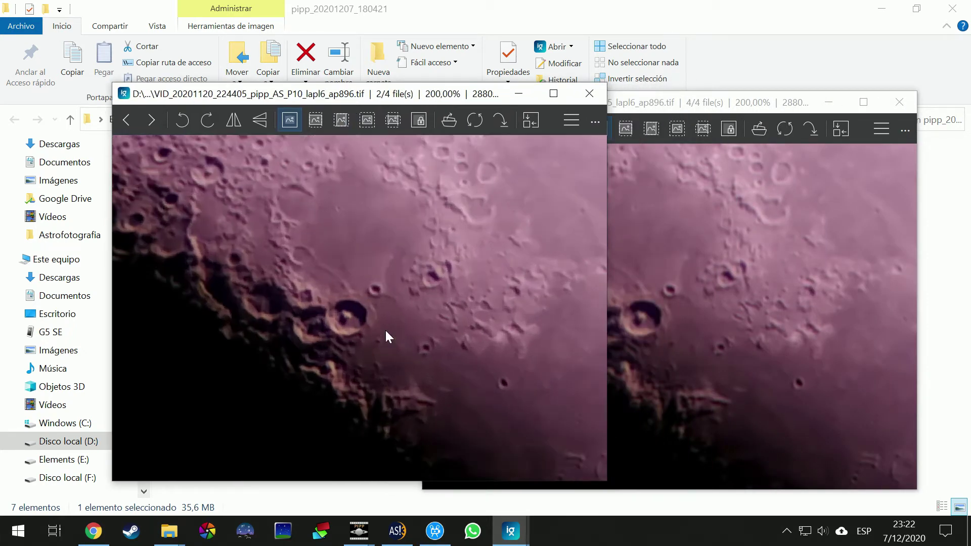
pyautogui.moveTo(658, 107); pyautogui.dragTo(739, 95)
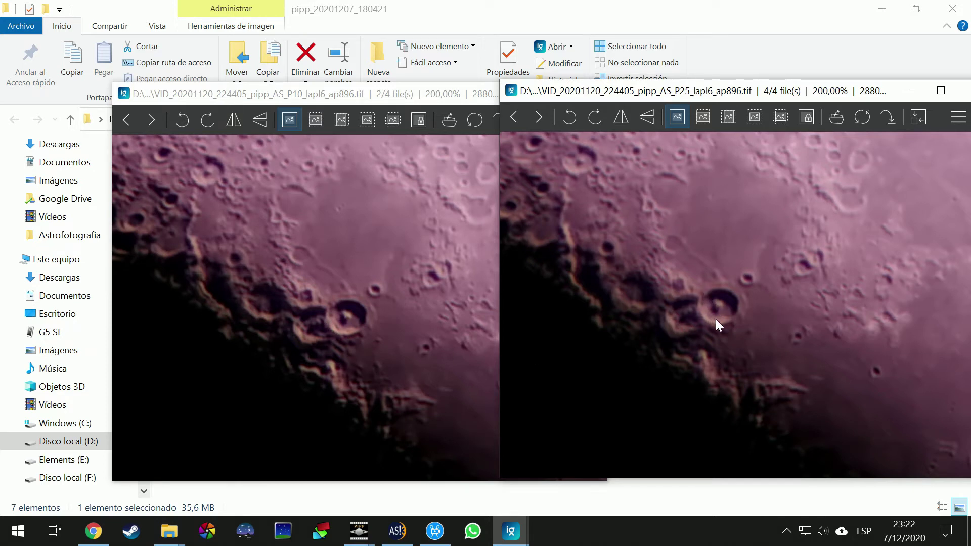
# Compare the craters farther along the terminator in the 10% and 25% ap896 stacks at 200% magnification
pyautogui.moveTo(756, 380); pyautogui.dragTo(612, 276)
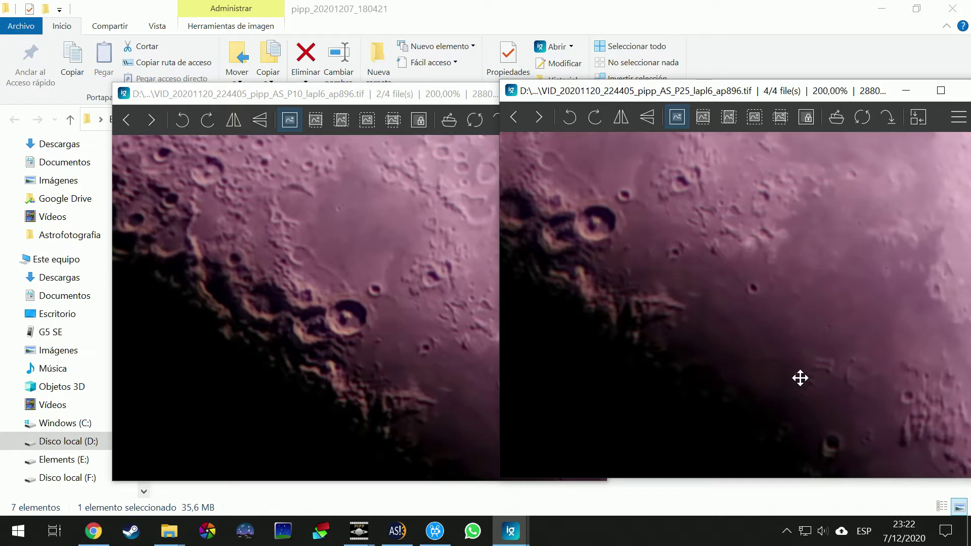
pyautogui.moveTo(800, 378); pyautogui.dragTo(679, 291)
pyautogui.click(403, 349)
pyautogui.moveTo(403, 349); pyautogui.dragTo(305, 252)
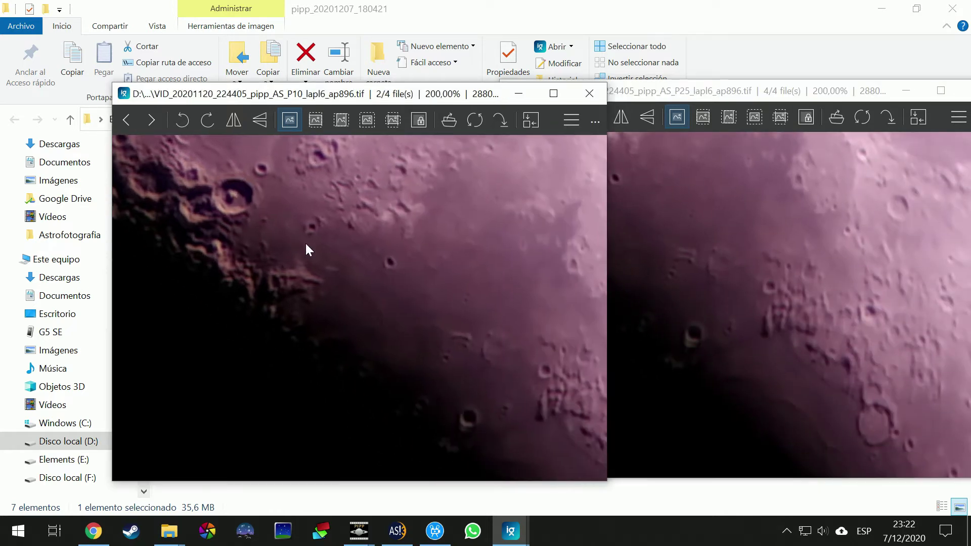
pyautogui.moveTo(450, 339); pyautogui.dragTo(390, 316)
pyautogui.moveTo(443, 343); pyautogui.dragTo(391, 318)
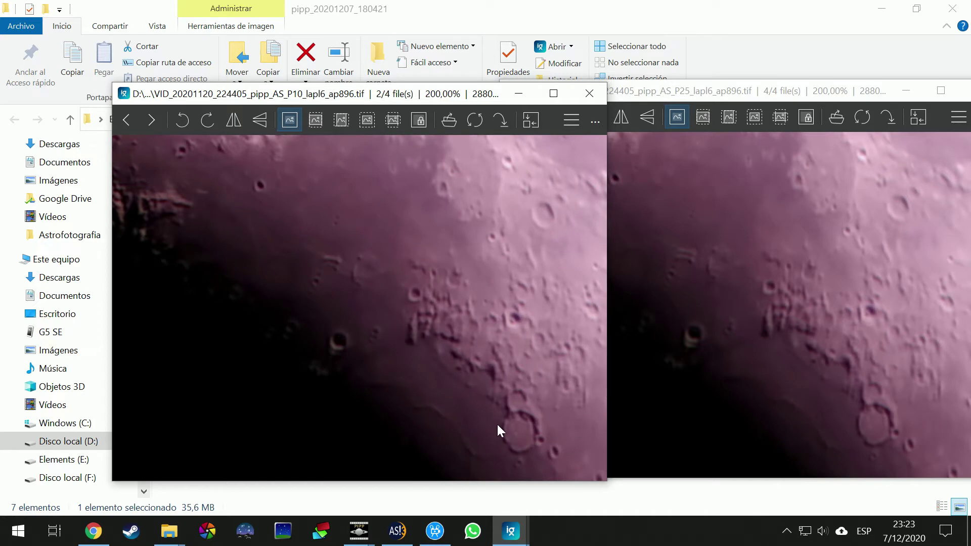
pyautogui.click(763, 429)
pyautogui.moveTo(763, 430); pyautogui.dragTo(727, 400)
pyautogui.click(410, 375)
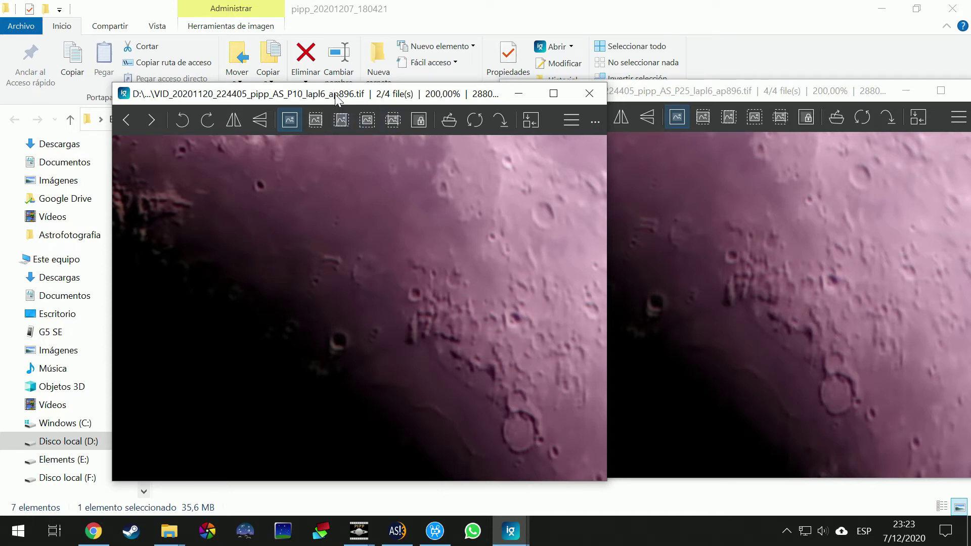
# Separate the two viewer windows and close both the 25% and 10% ap896 stacks
pyautogui.moveTo(334, 96); pyautogui.dragTo(312, 81)
pyautogui.moveTo(655, 95); pyautogui.dragTo(488, 78)
pyautogui.click(809, 74)
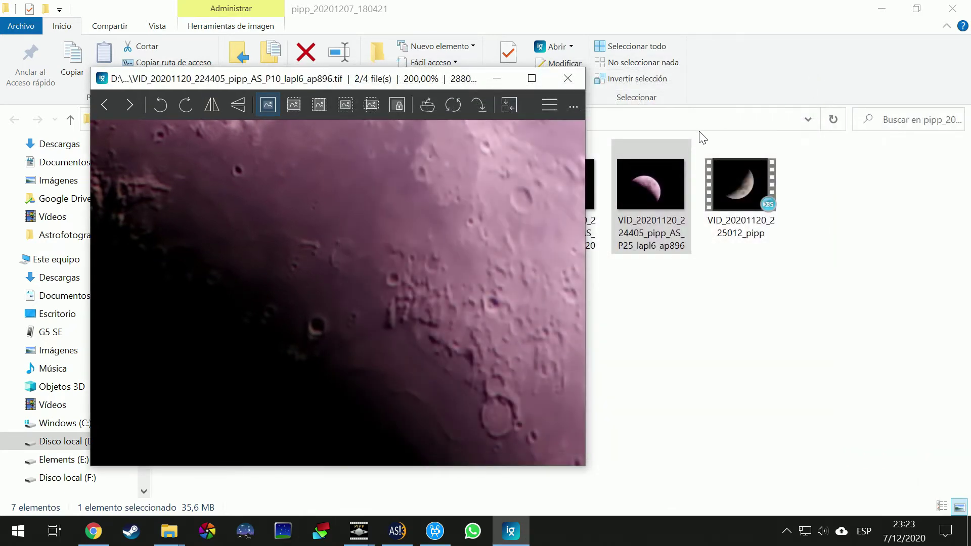
pyautogui.click(572, 76)
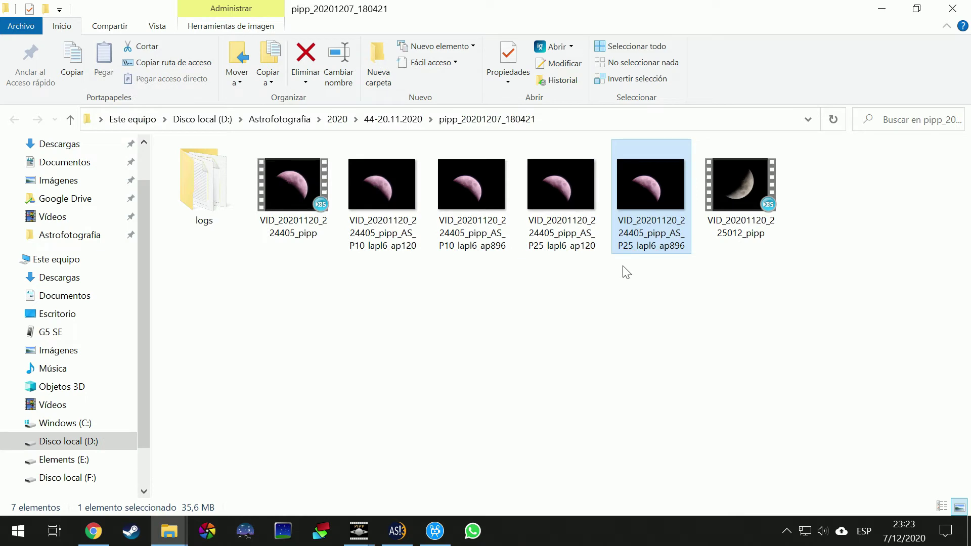
# Select the VID_20201120_225012_pipp video in the folder and bring its frame window to the front in AutoStakkert
pyautogui.click(729, 226)
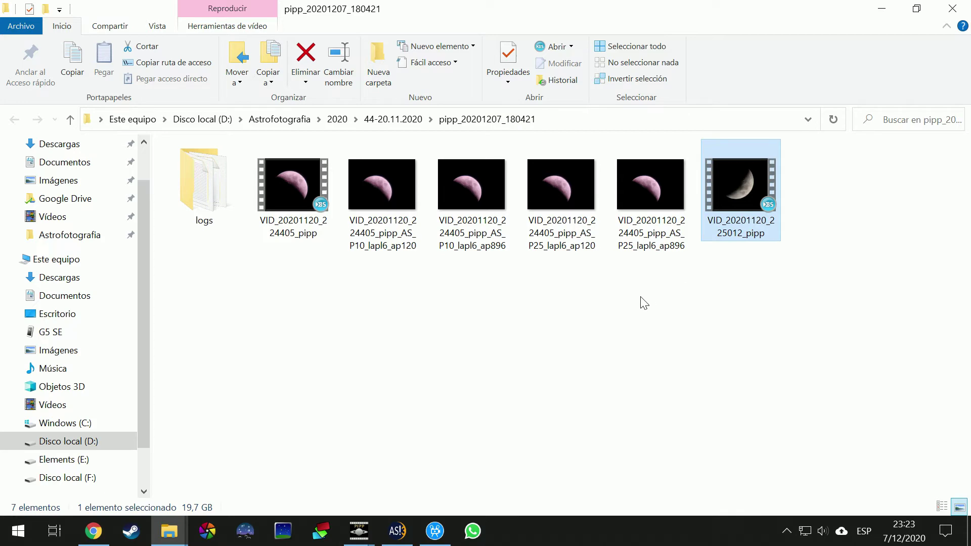
pyautogui.click(469, 202)
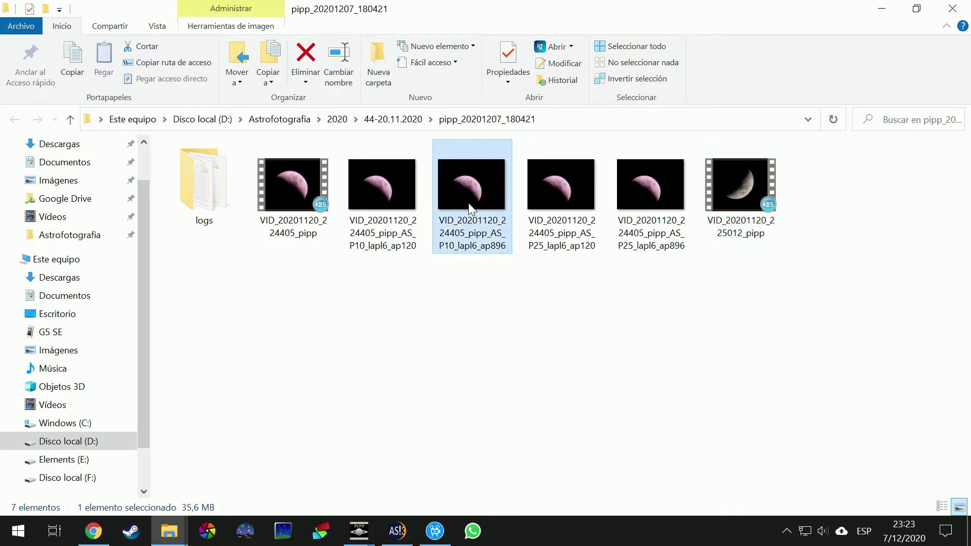
pyautogui.click(756, 211)
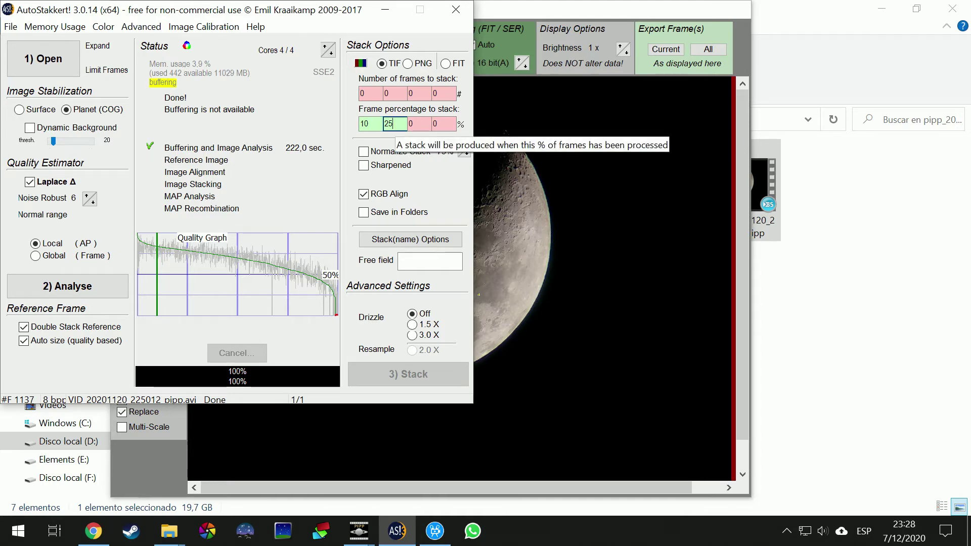
pyautogui.click(508, 10)
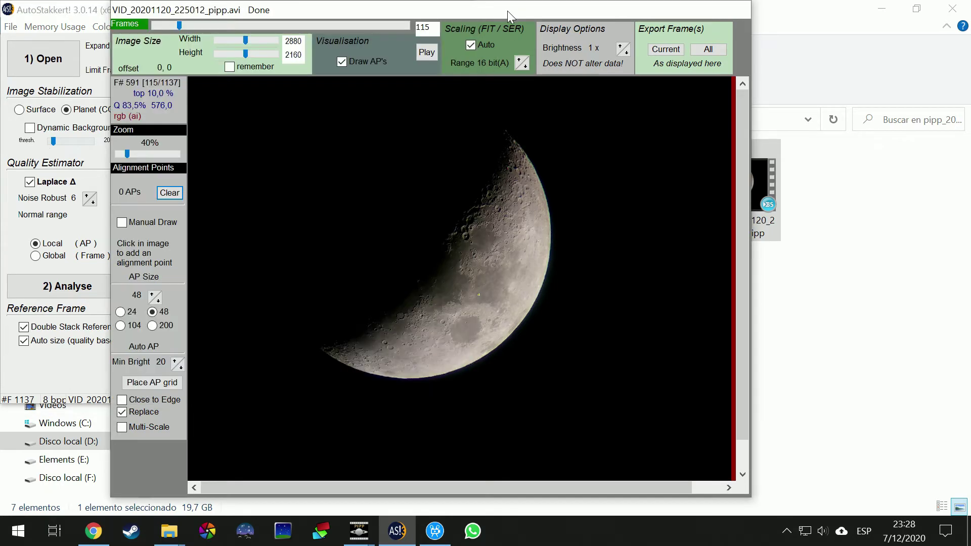